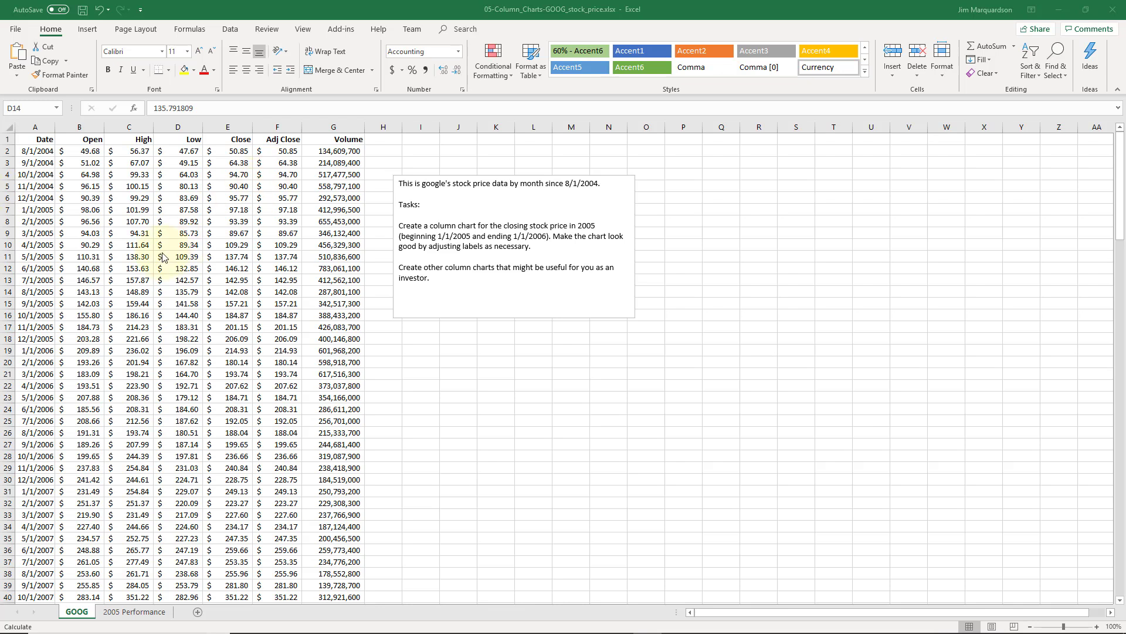
- Review the Date, Open, High, Low and Close column headings of the stock data
click(42, 142)
click(76, 141)
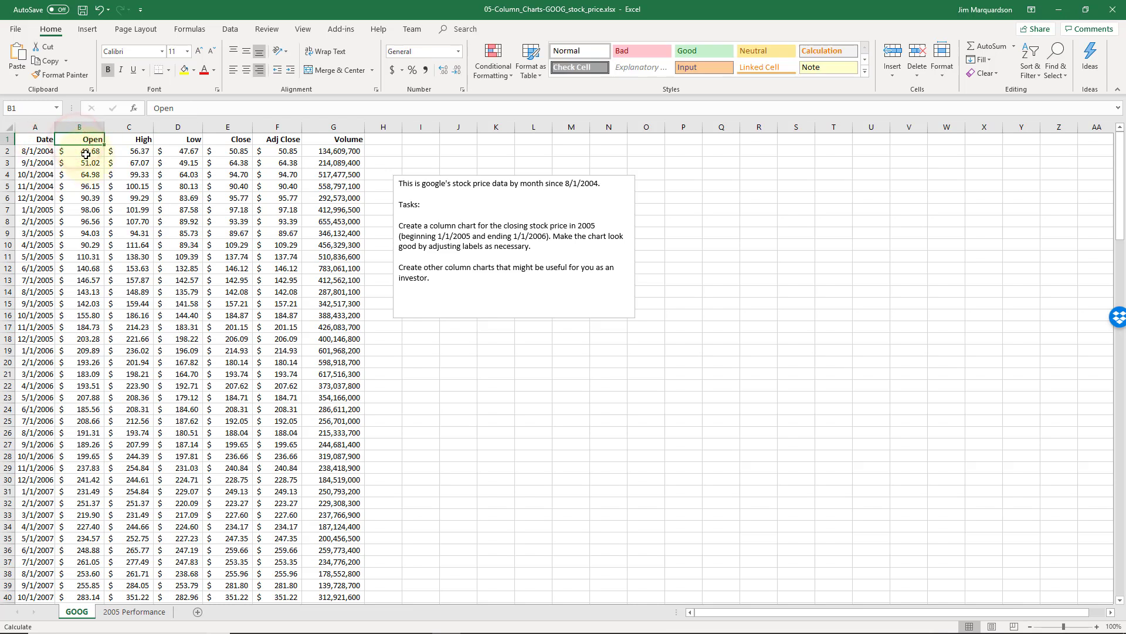
click(131, 144)
click(176, 141)
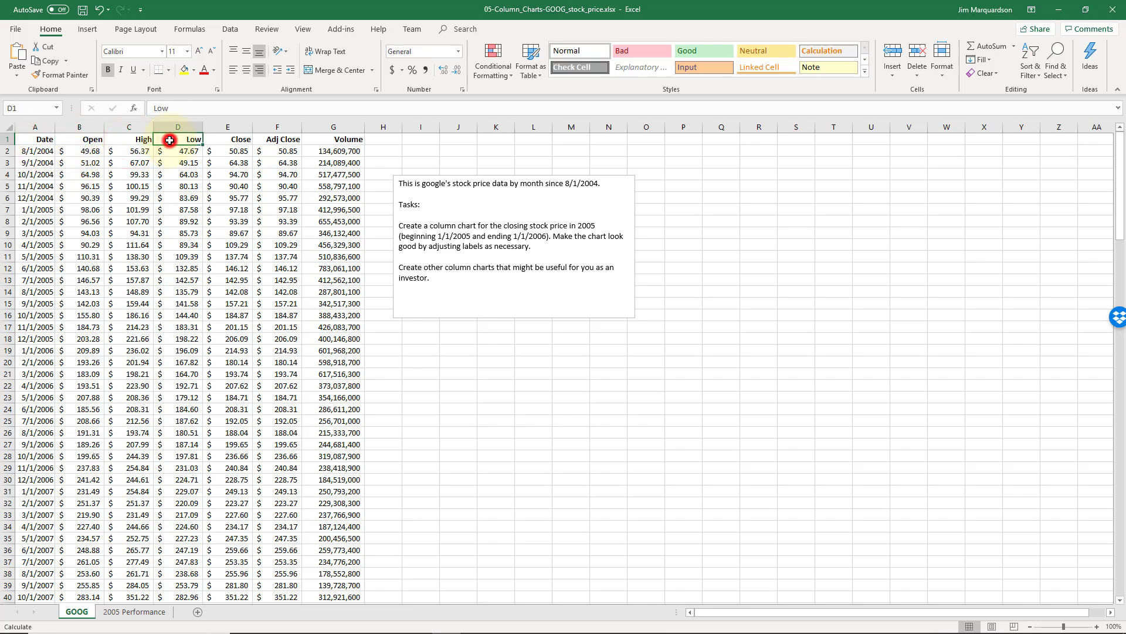
click(227, 139)
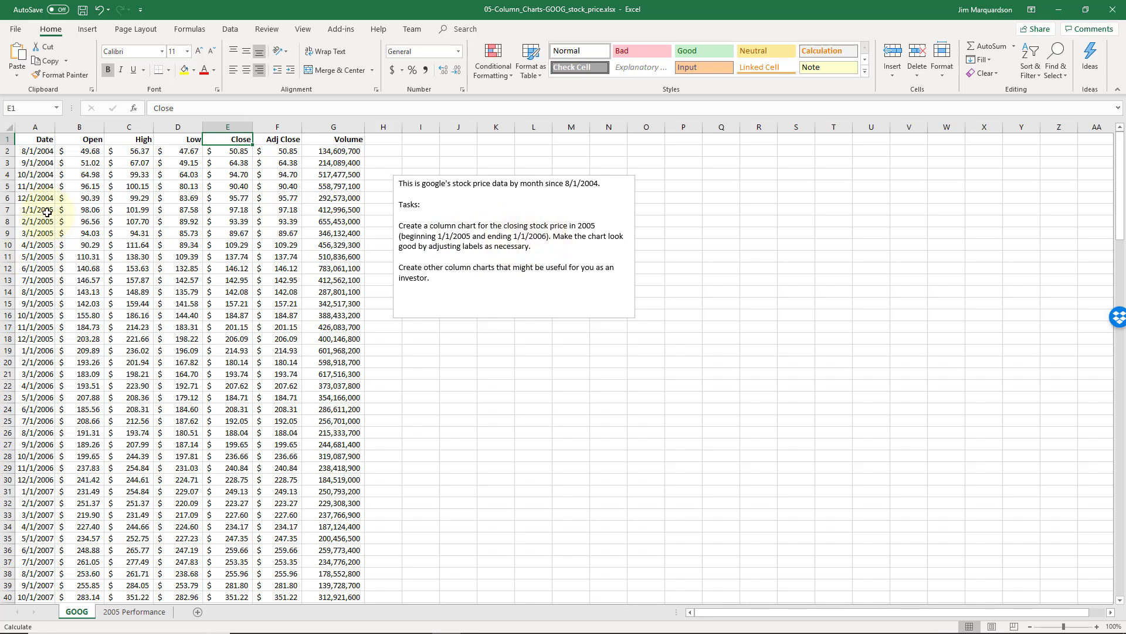
drag(45, 211, 35, 354)
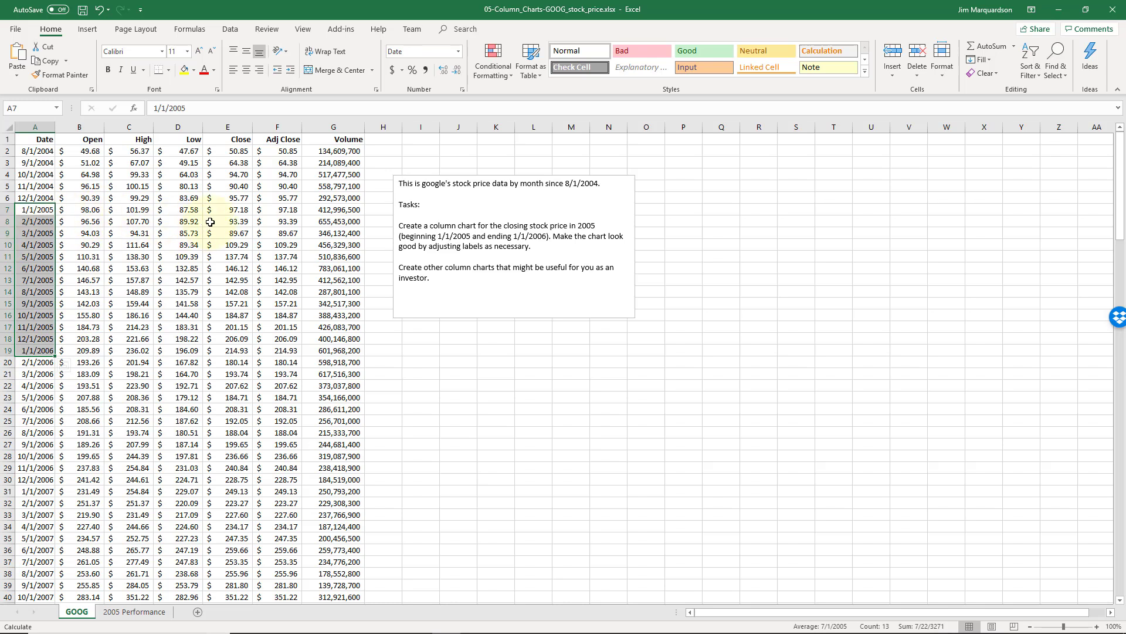
click(40, 211)
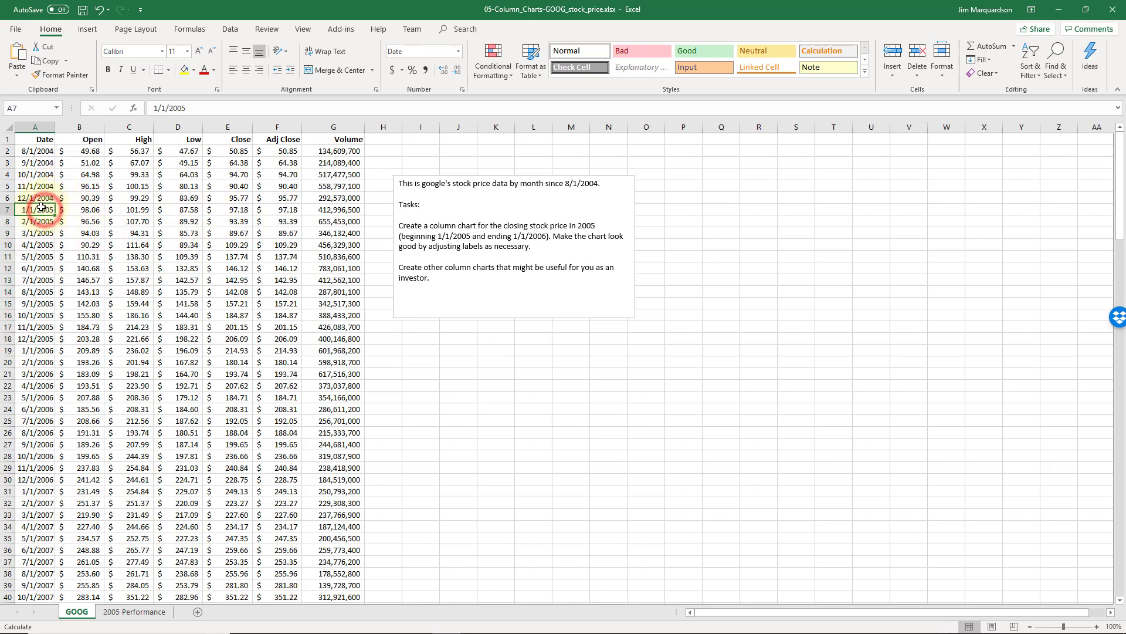
drag(40, 209, 37, 348)
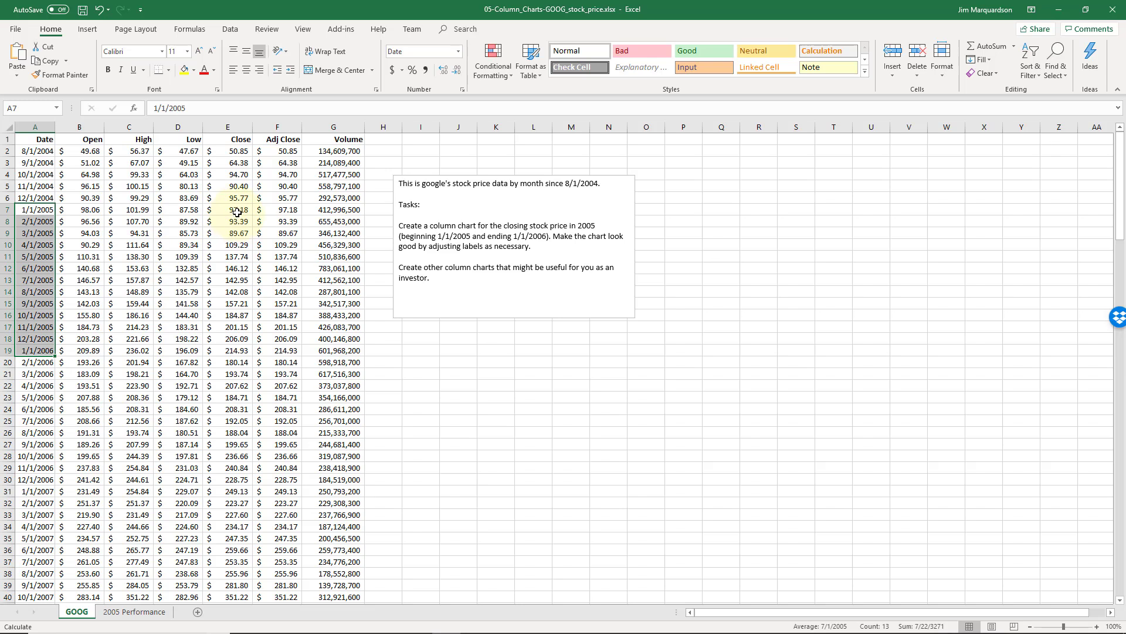
drag(237, 210, 235, 351)
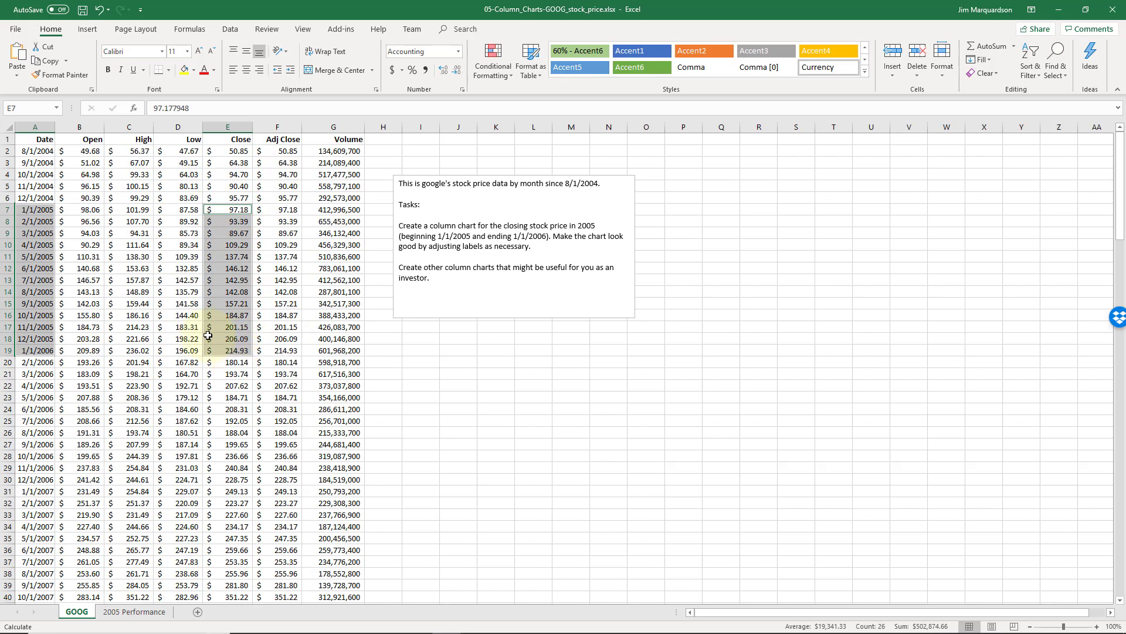
click(88, 245)
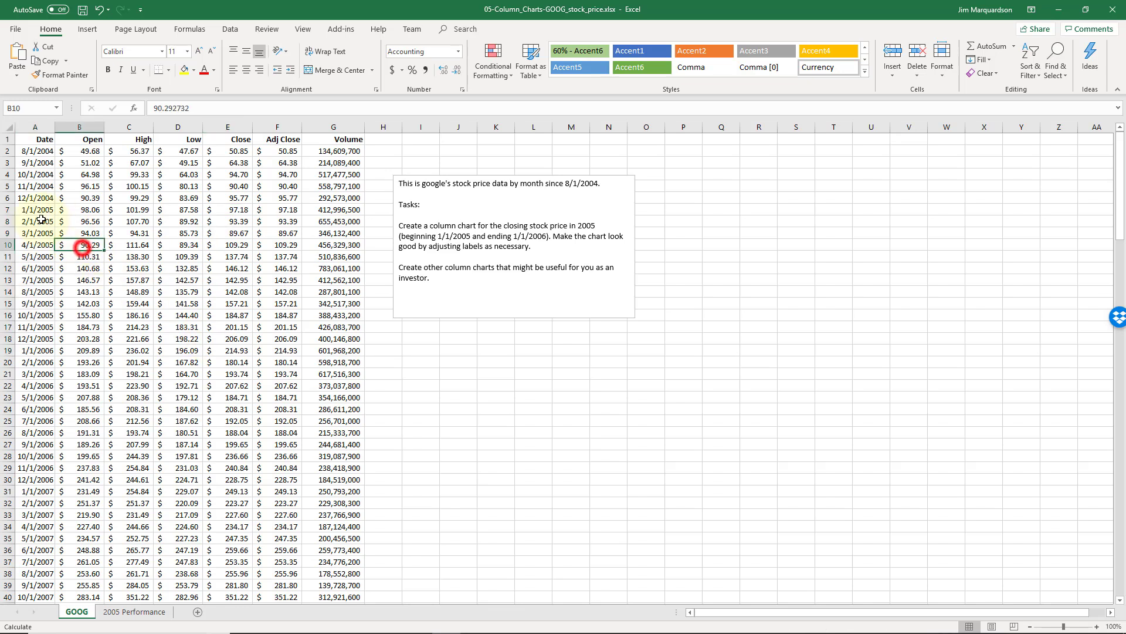
click(35, 214)
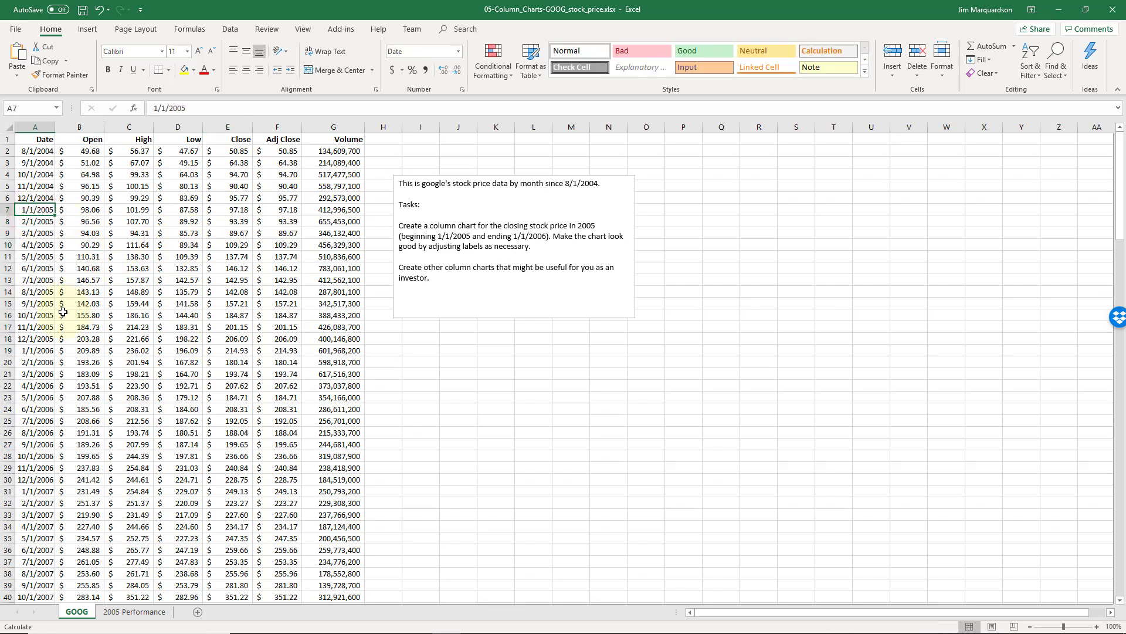
shift+click(39, 338)
drag(40, 350, 40, 351)
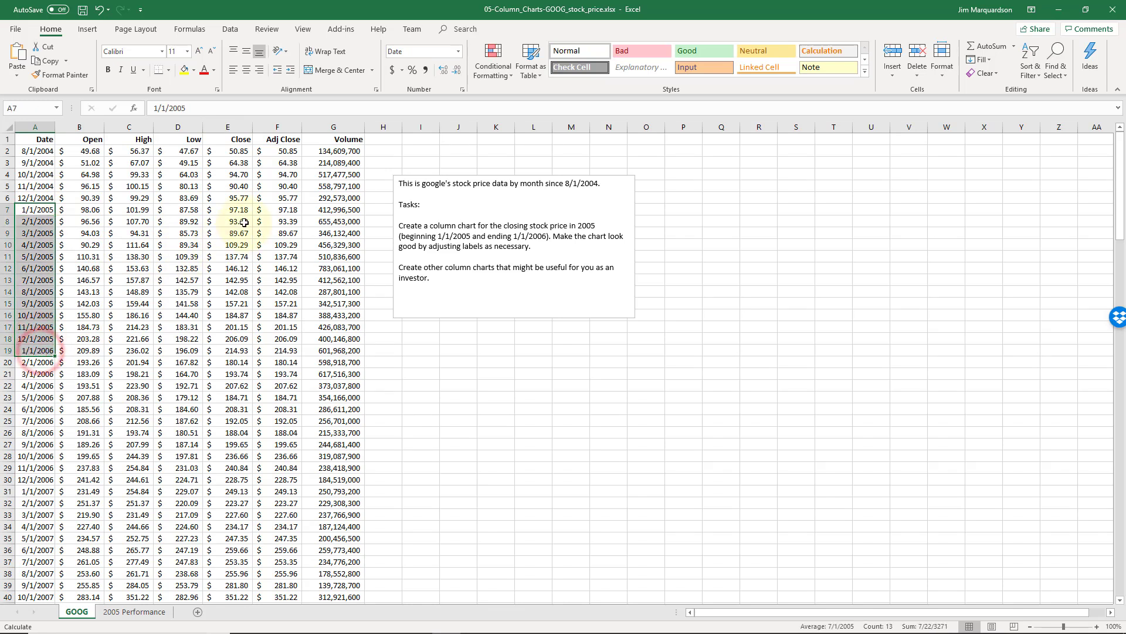
drag(240, 212, 235, 352)
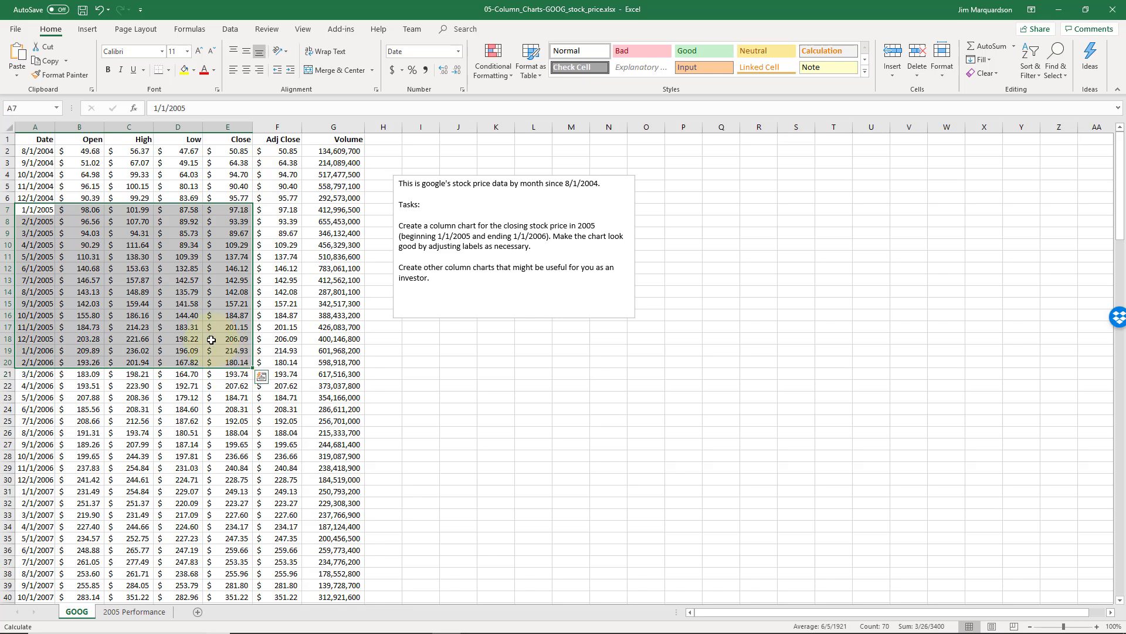
click(173, 305)
- Insert a 2-D clustered column chart of the dates and closing prices from 1/1/2005 to 1/1/2006, and place it below the task note
drag(39, 210, 41, 349)
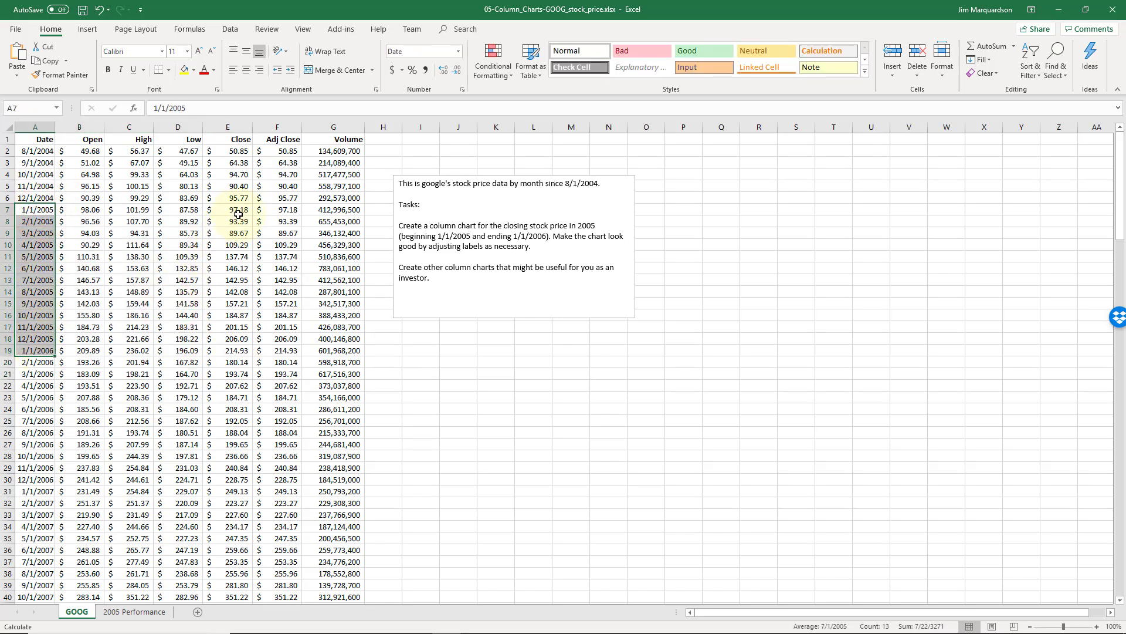
drag(239, 210, 244, 348)
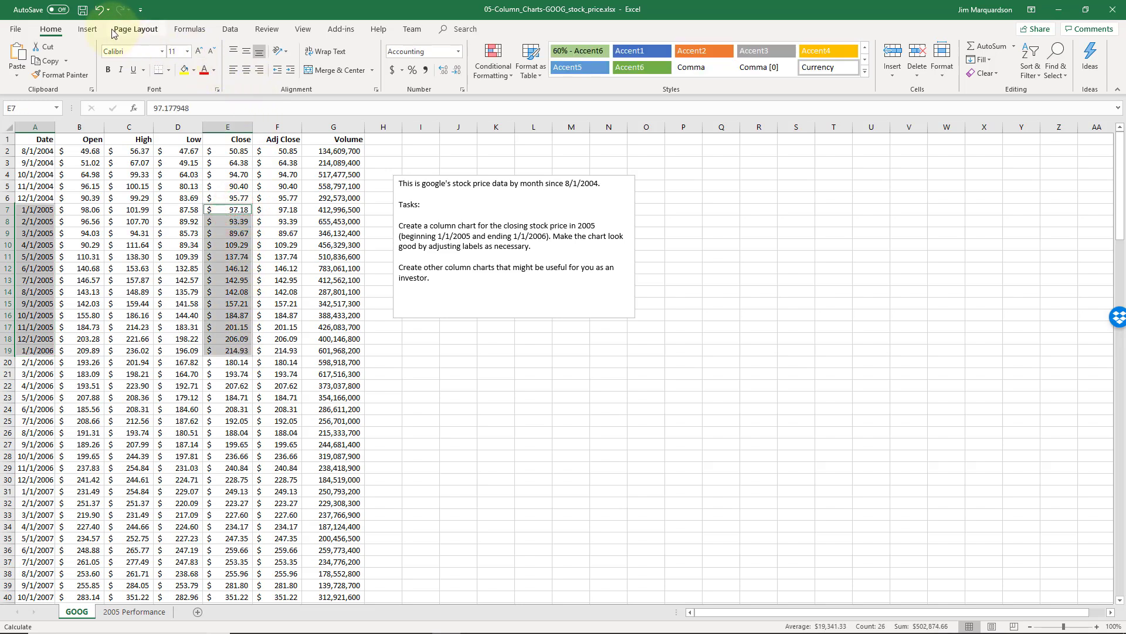
click(87, 28)
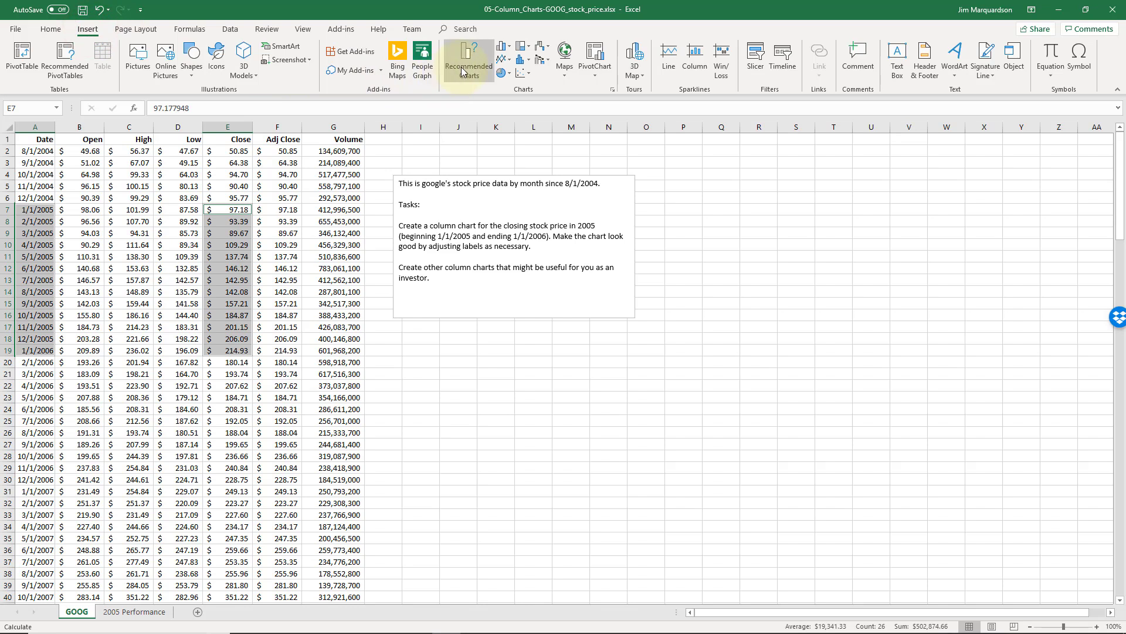
click(500, 46)
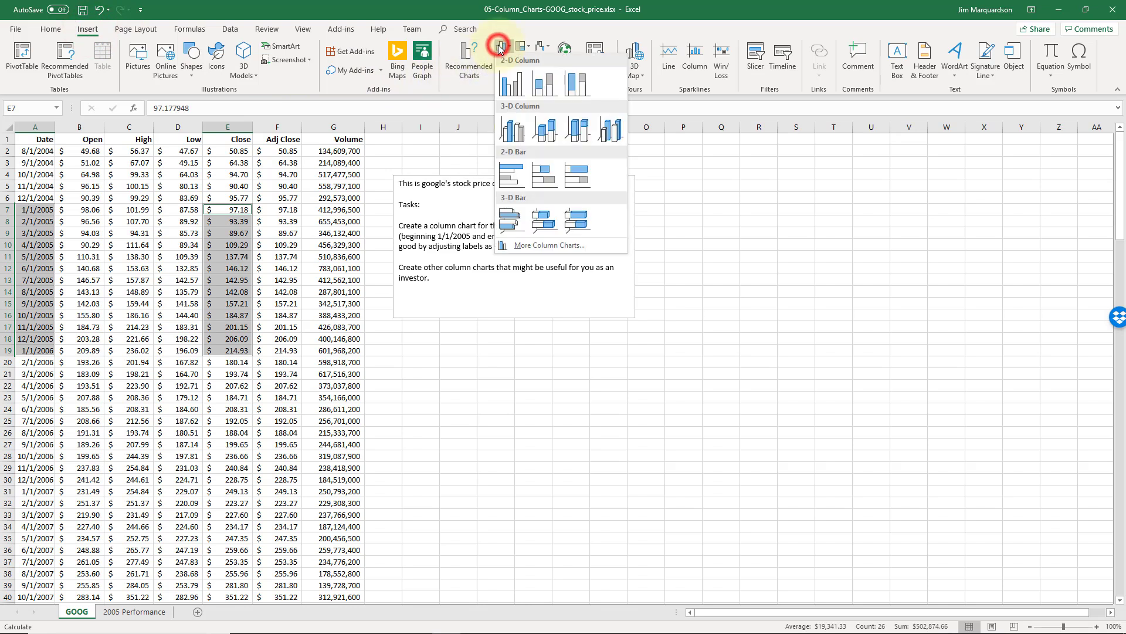
click(512, 90)
drag(499, 293, 460, 346)
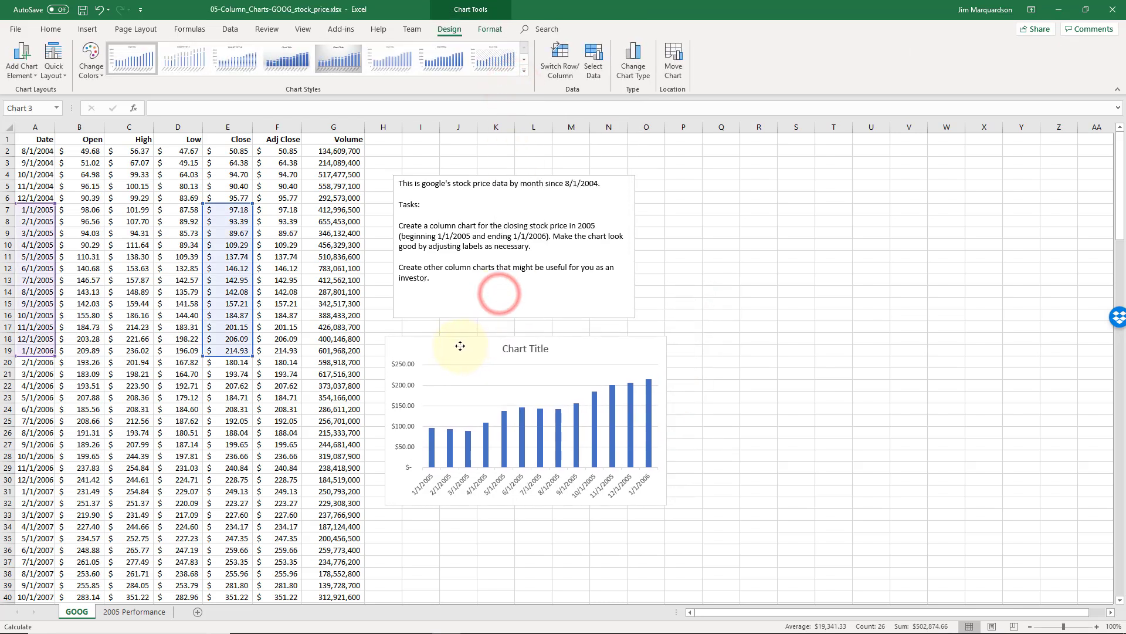
- Replace the chart title with "GOOG Closing Stock Price"
click(520, 349)
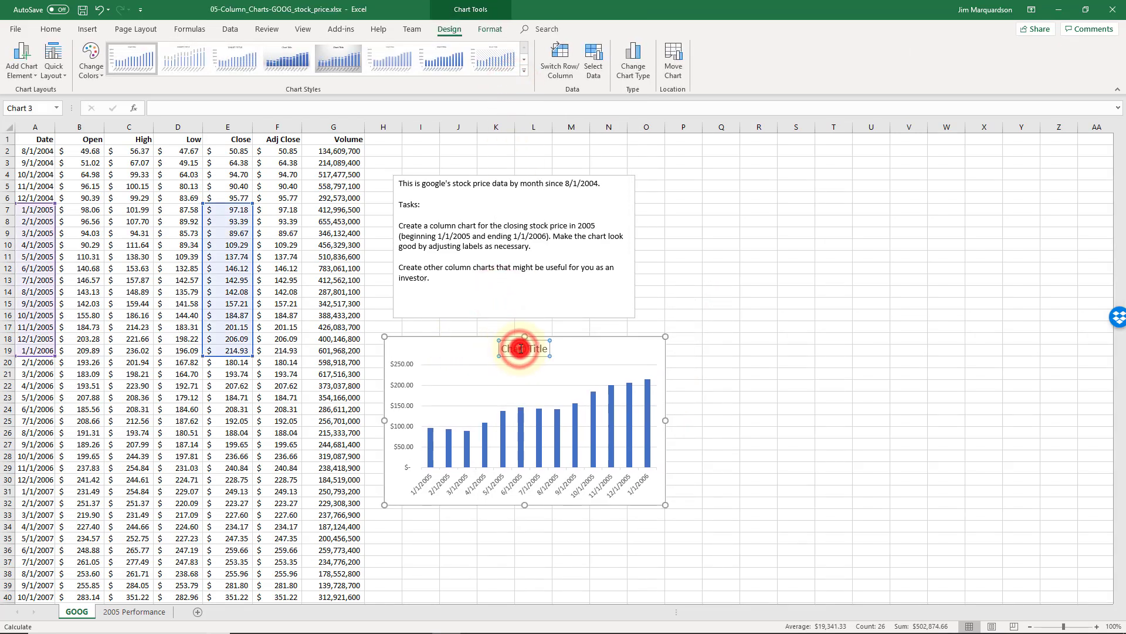
double_click(520, 348)
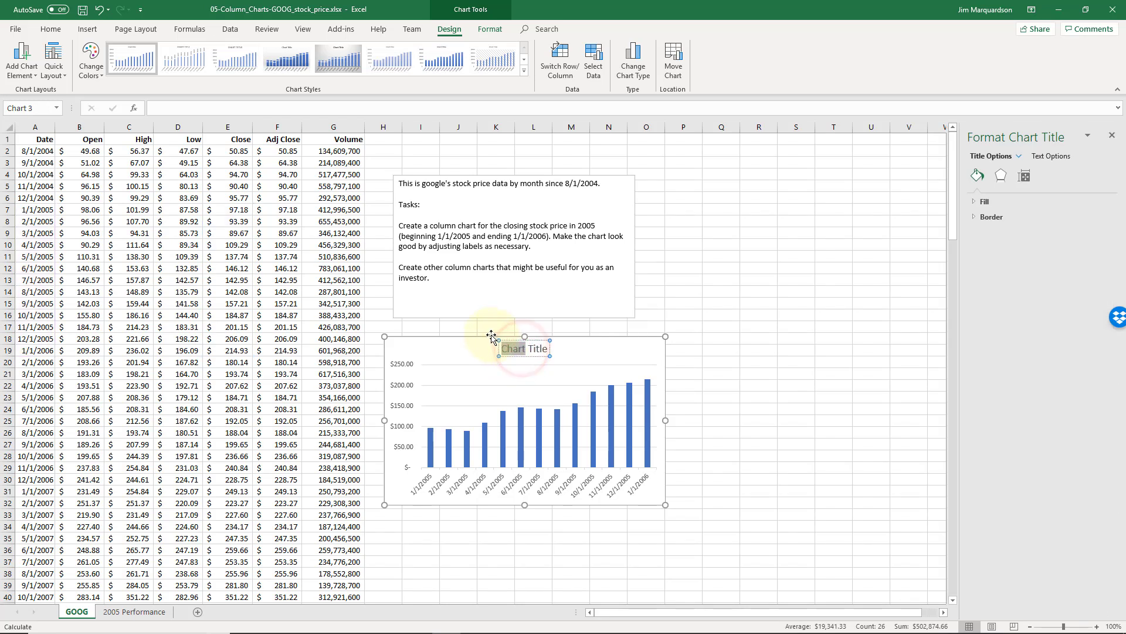
key(ctrl+a)
key(BackSpace)
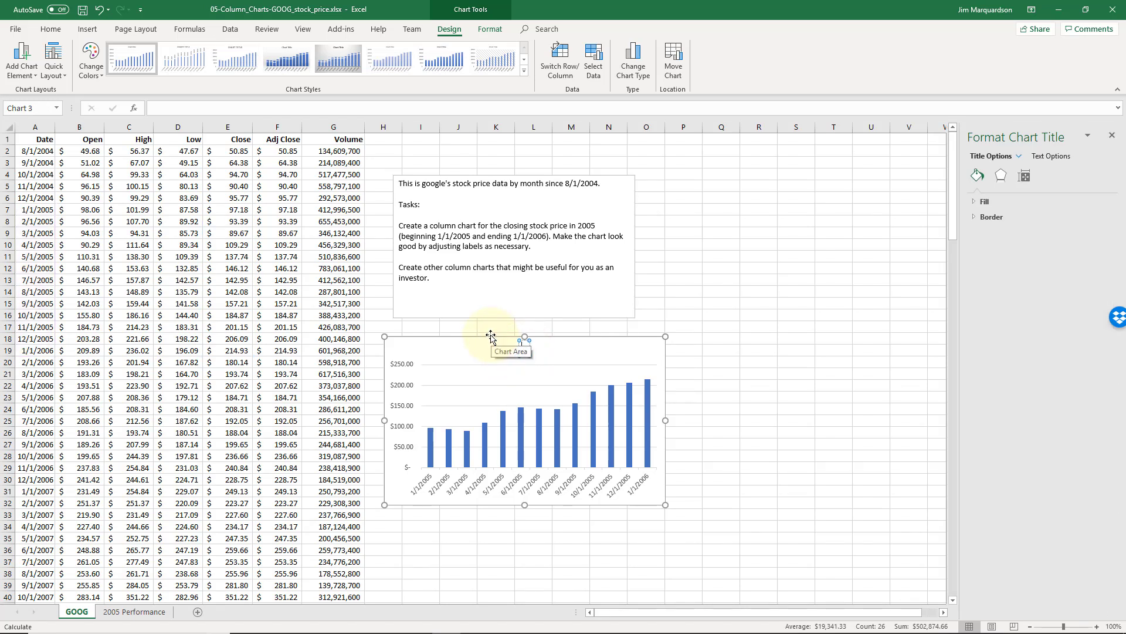
text(2005 Close)
text(ng Stock)
text( Price)
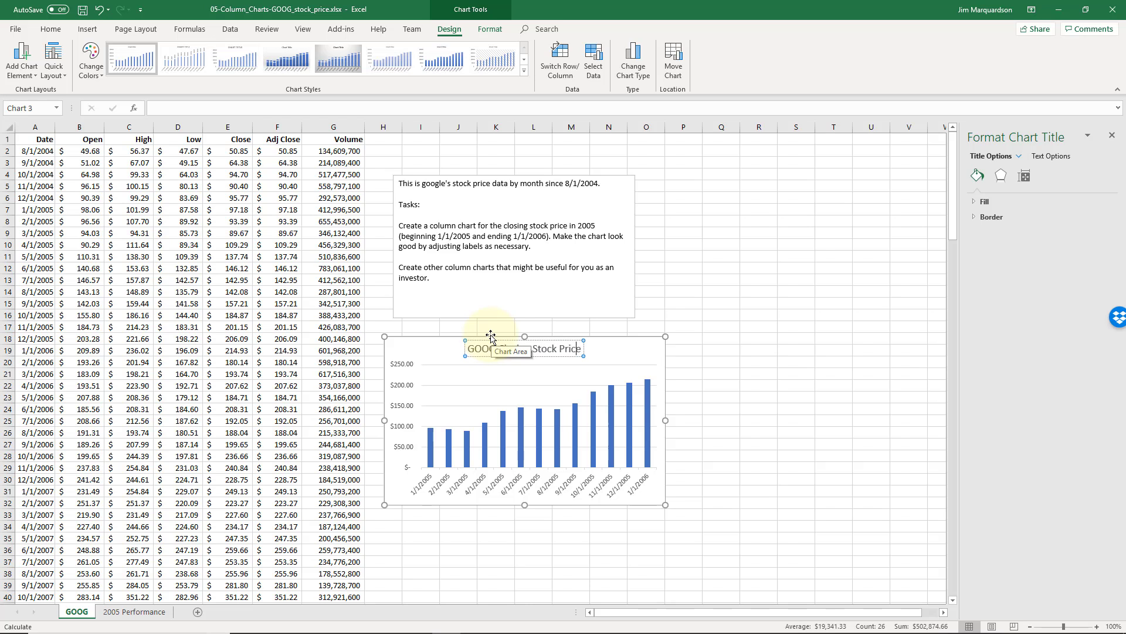
click(652, 303)
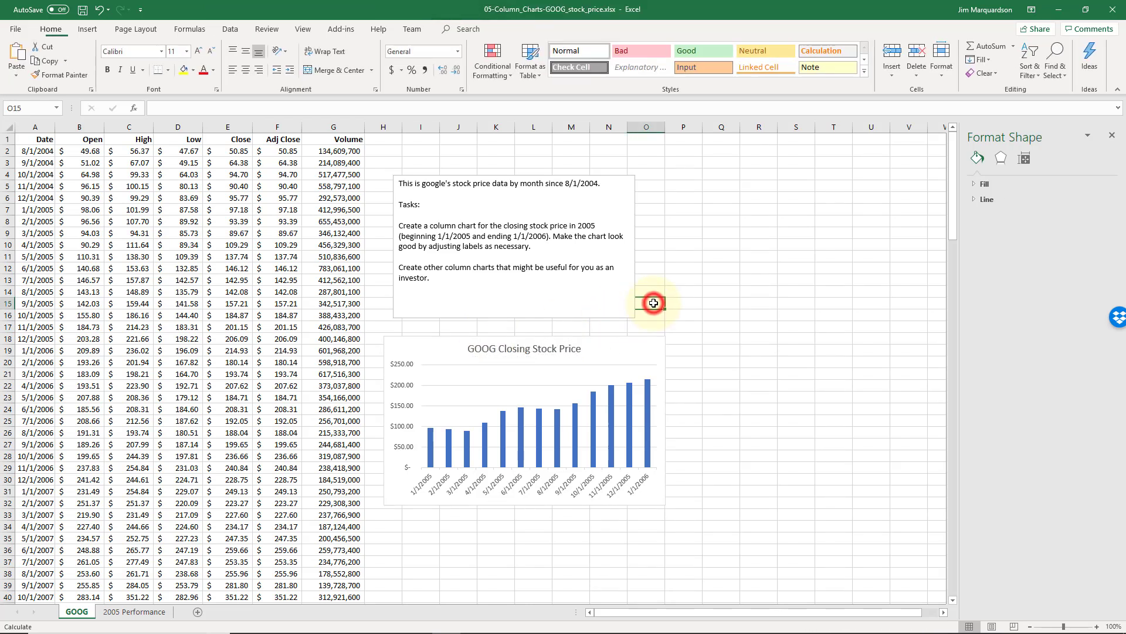
- Move the chart slightly closer to the task note and apply the dark-background chart style with blue columns
drag(615, 348, 617, 343)
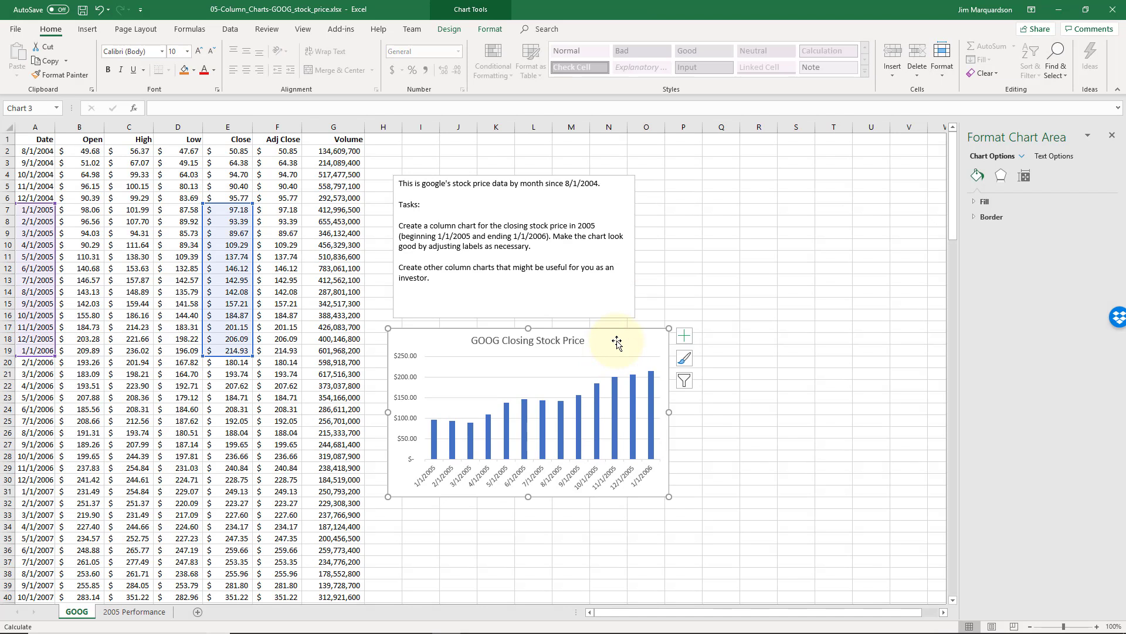
click(433, 344)
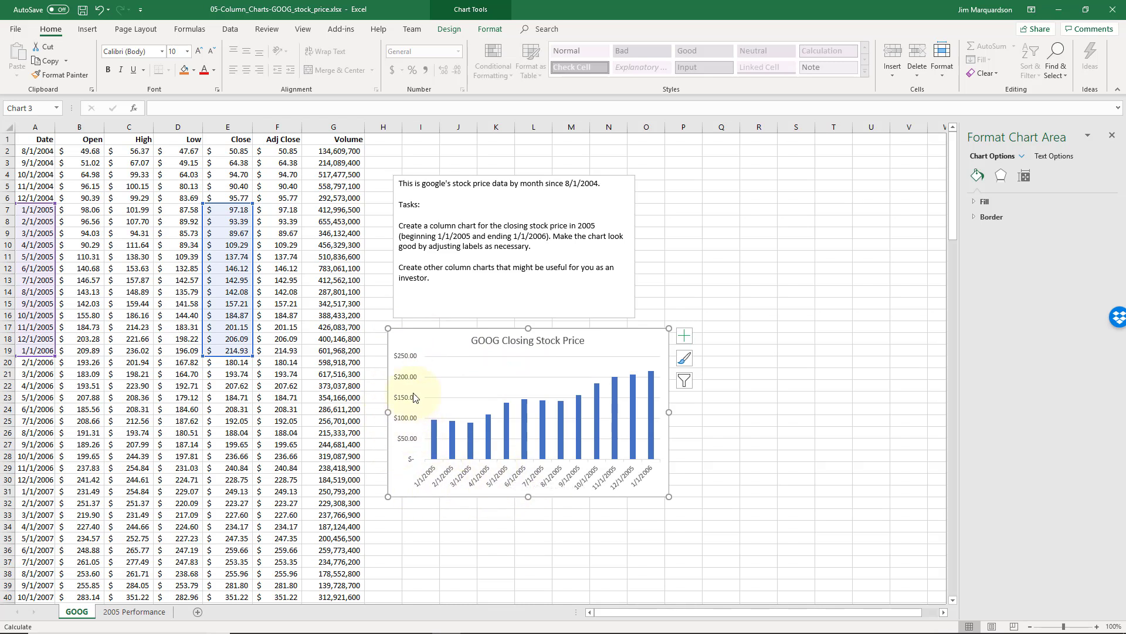
click(433, 340)
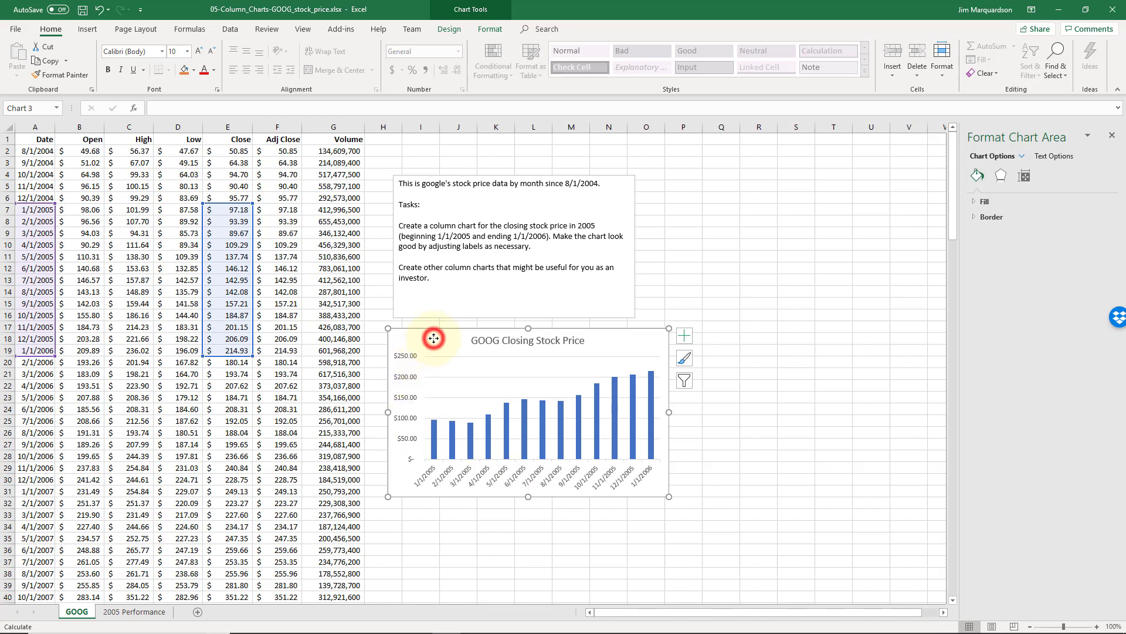
click(483, 31)
click(449, 29)
click(430, 69)
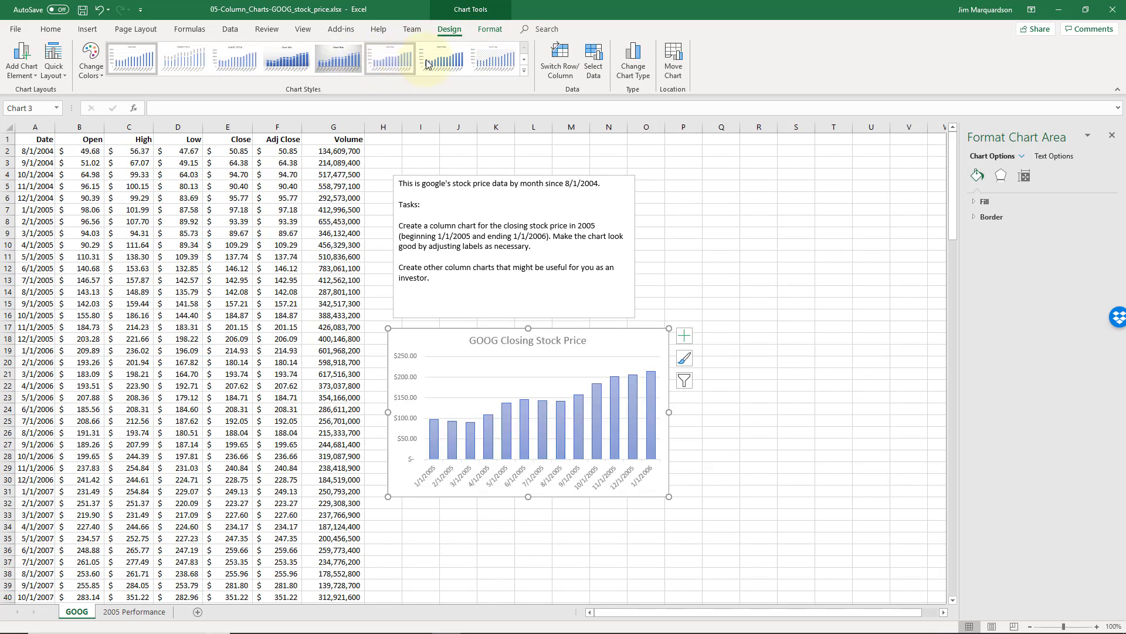
click(392, 58)
click(523, 60)
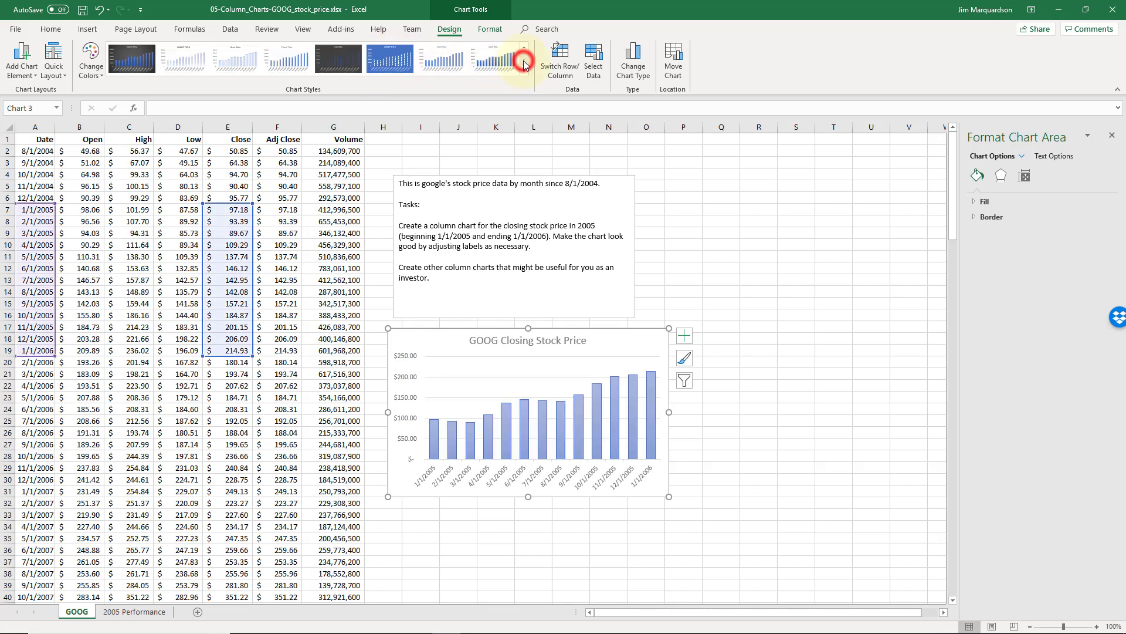
click(144, 68)
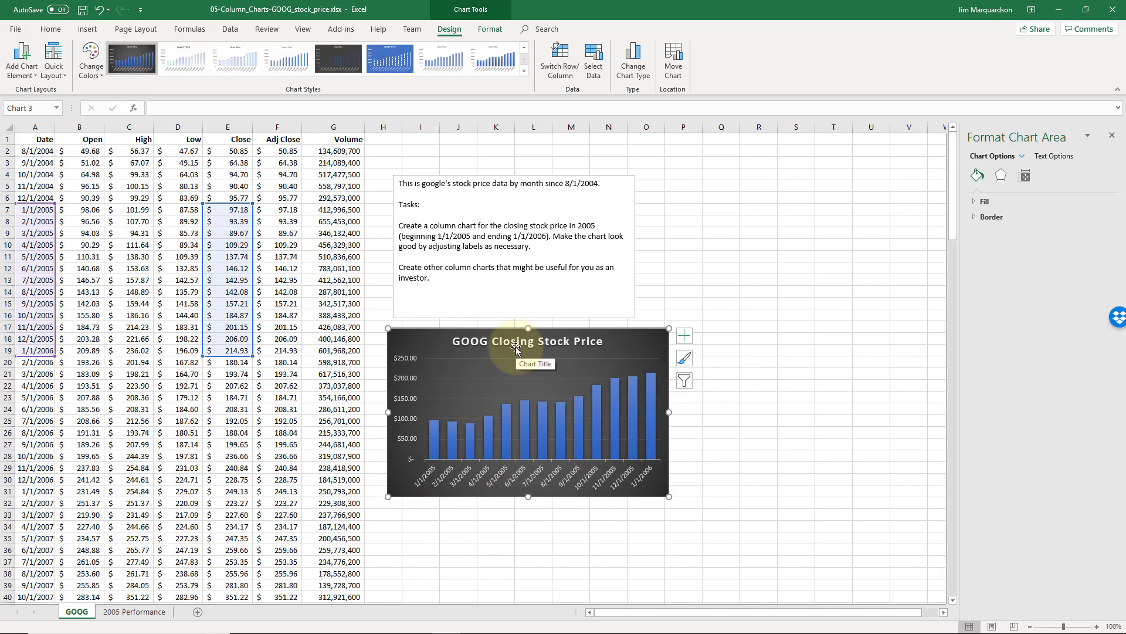
- Add a linear trendline to the closing price chart
click(683, 340)
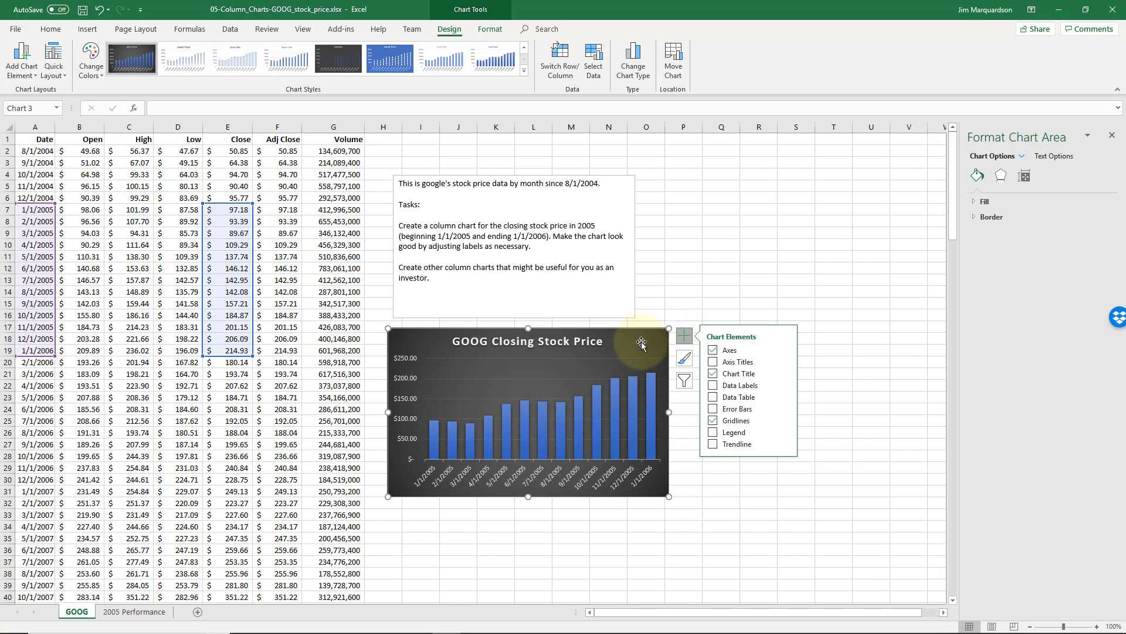
click(713, 444)
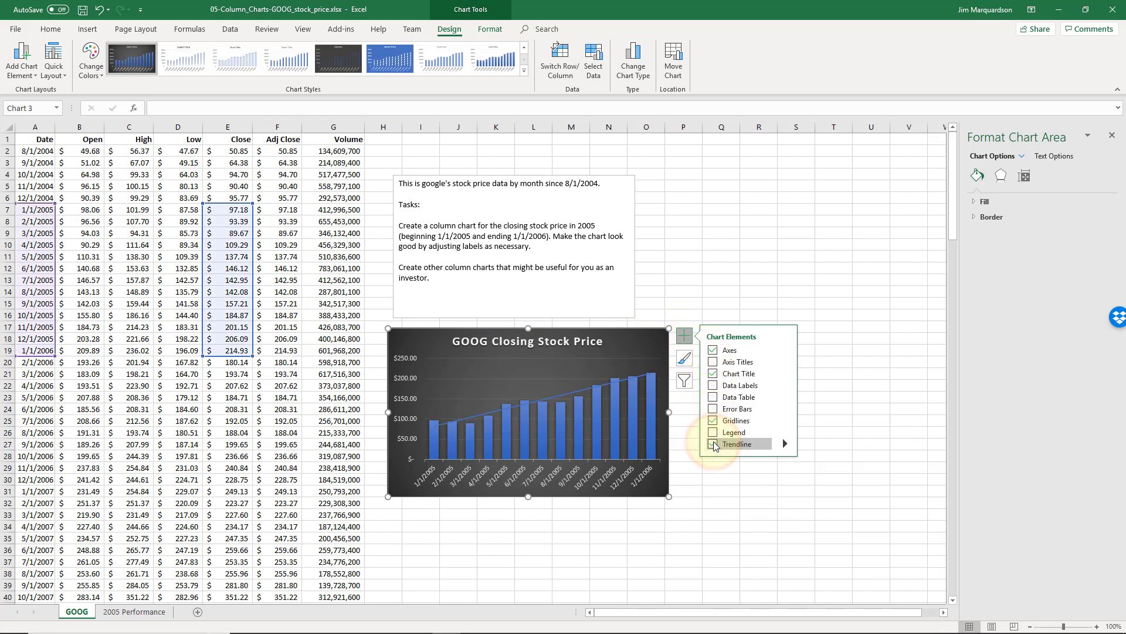
click(785, 445)
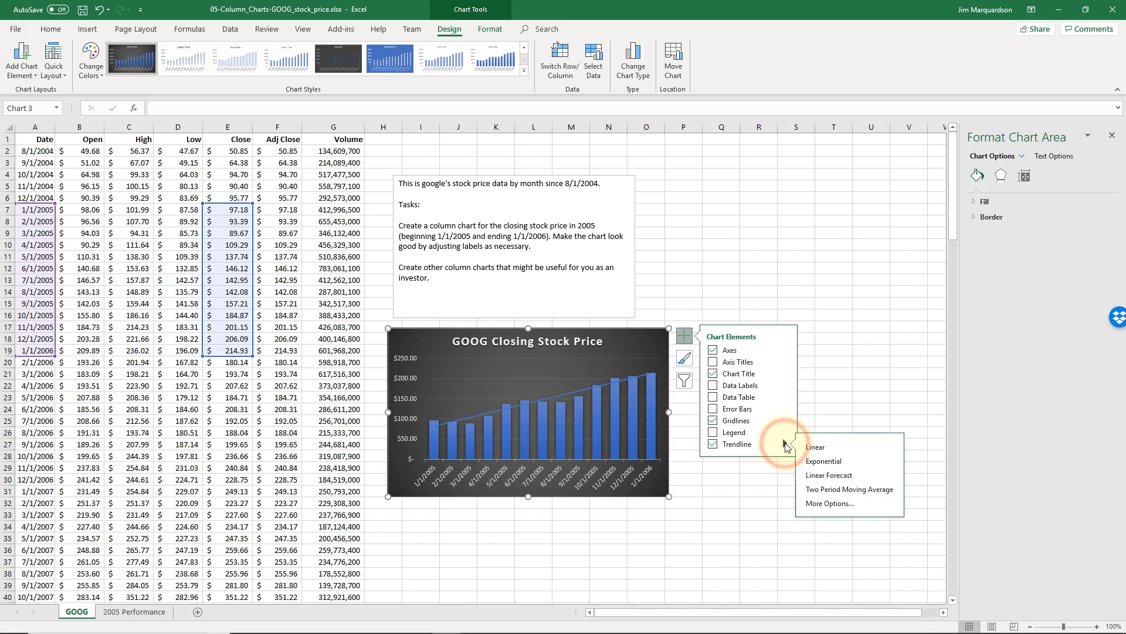
click(706, 513)
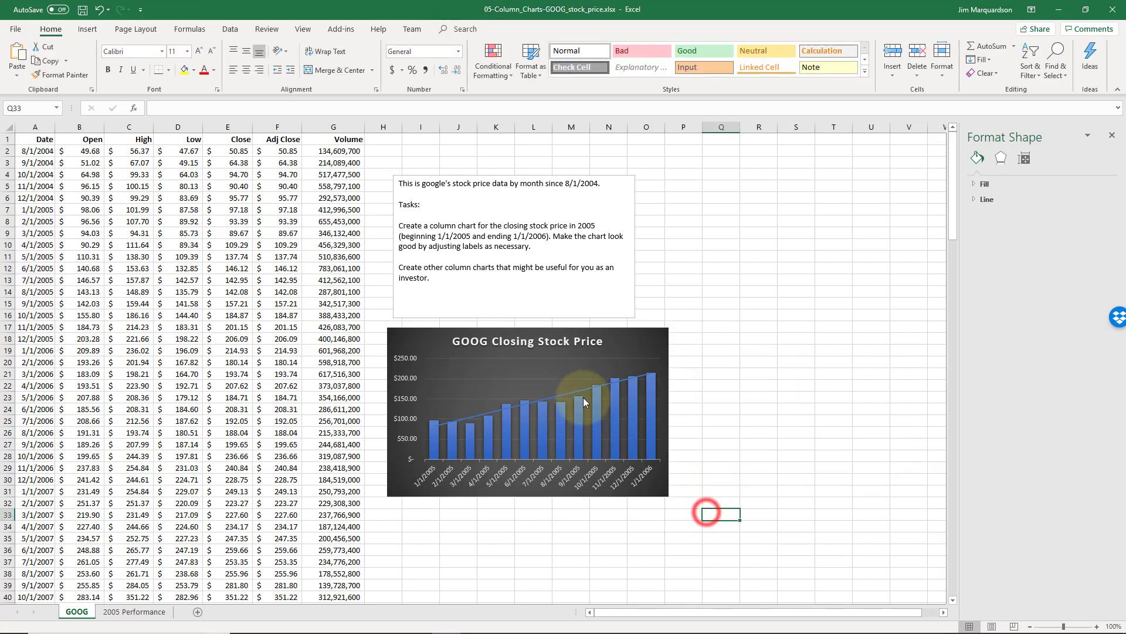
- Change the line color of the chart's trendline to red
click(579, 390)
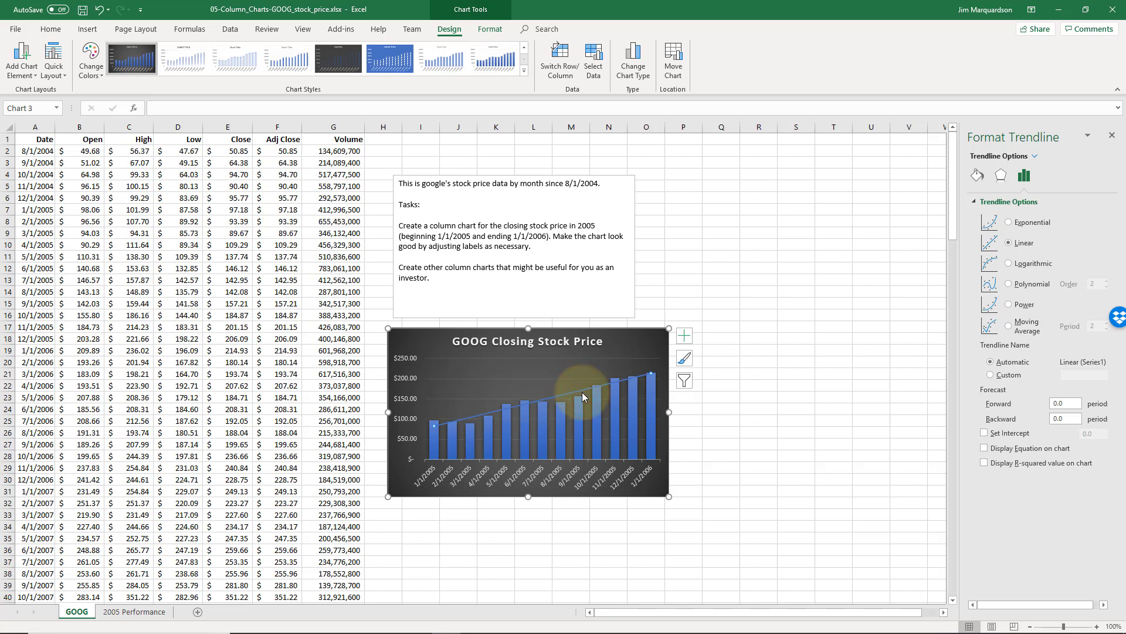
click(977, 176)
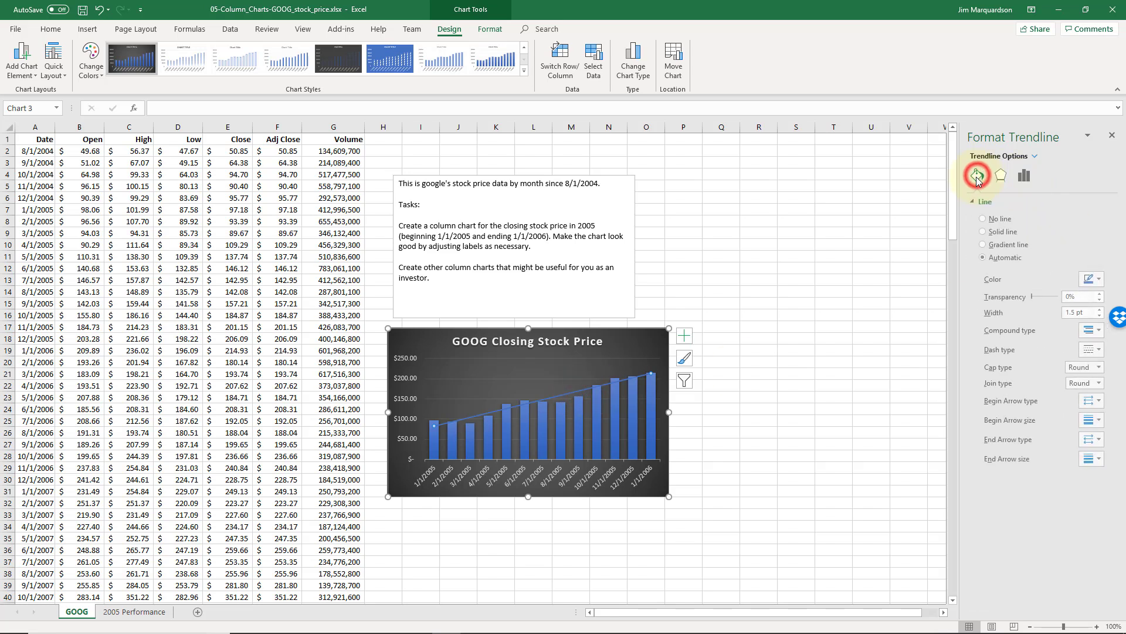
click(1100, 284)
click(1039, 371)
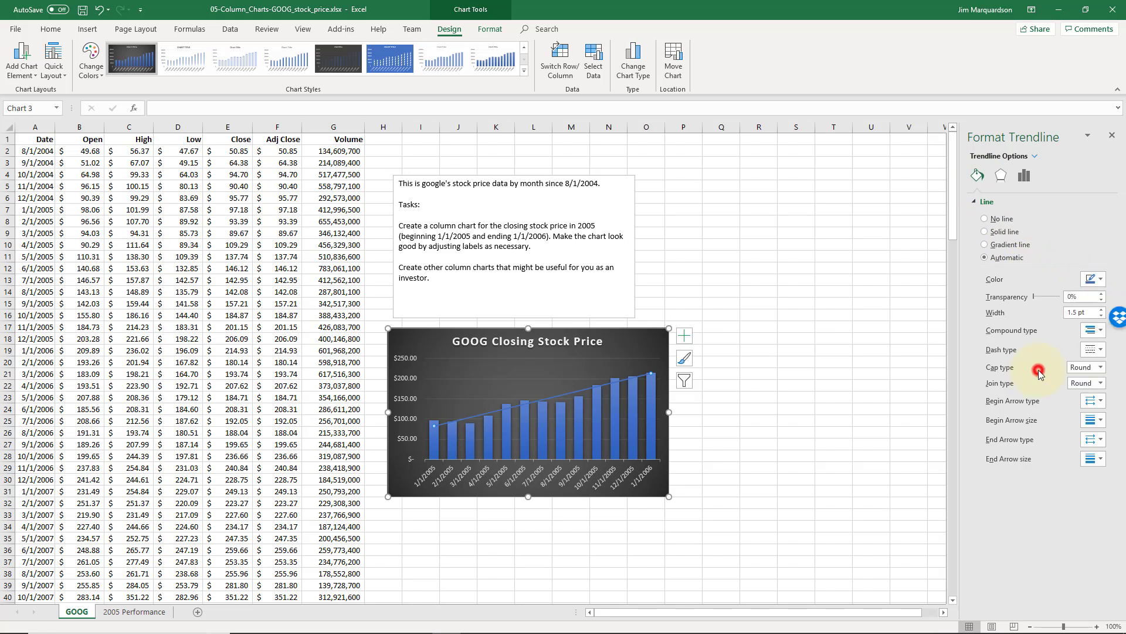
click(788, 360)
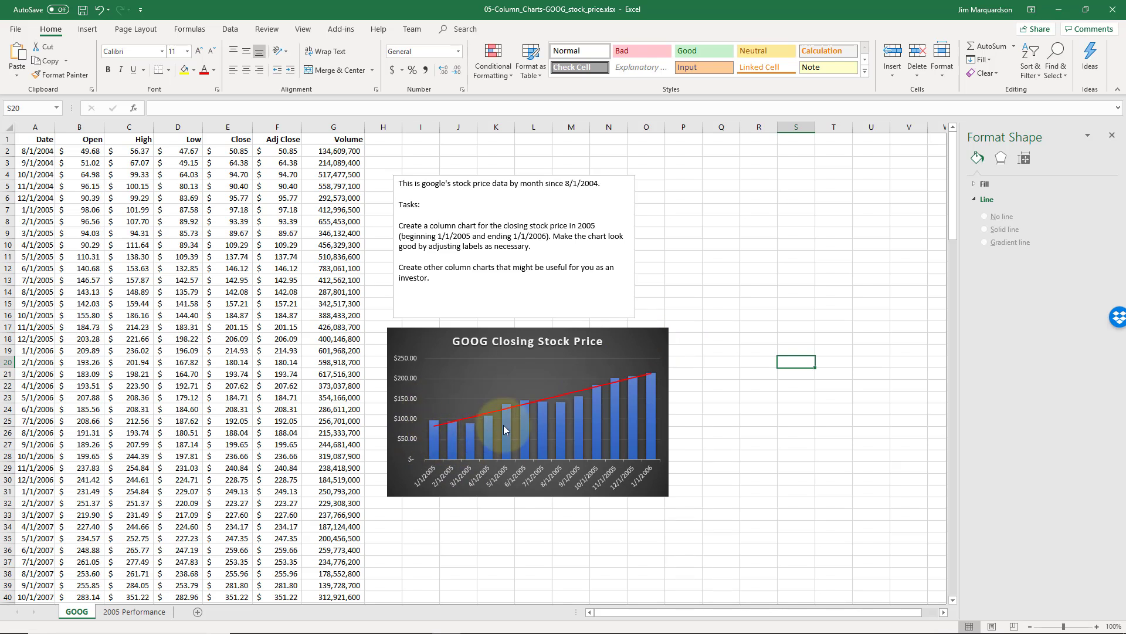
mouse_move(580, 413)
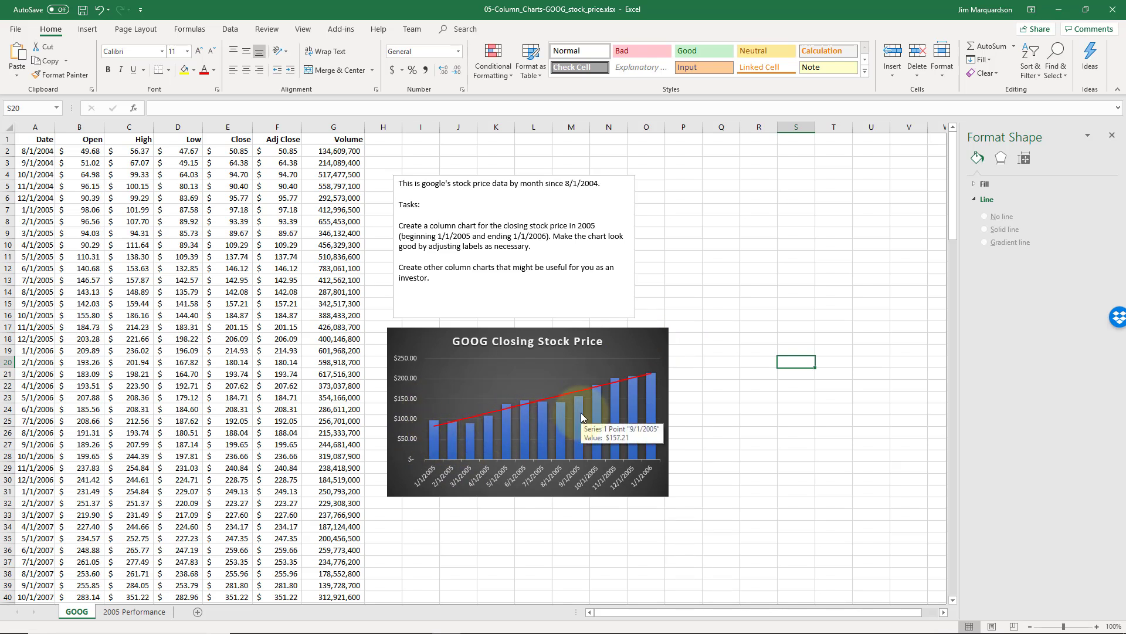